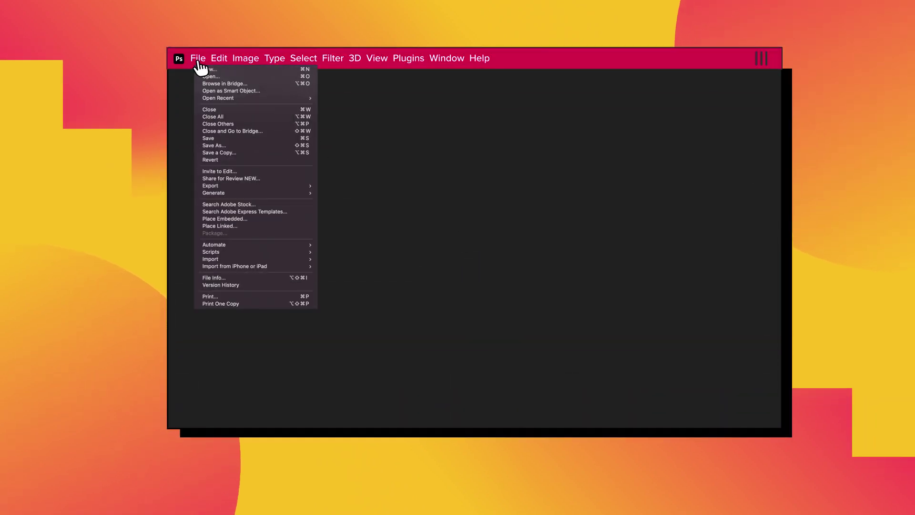
Step: Place the sunglasses portrait as an embedded image and move it beneath the Video layer
click(257, 218)
click(551, 246)
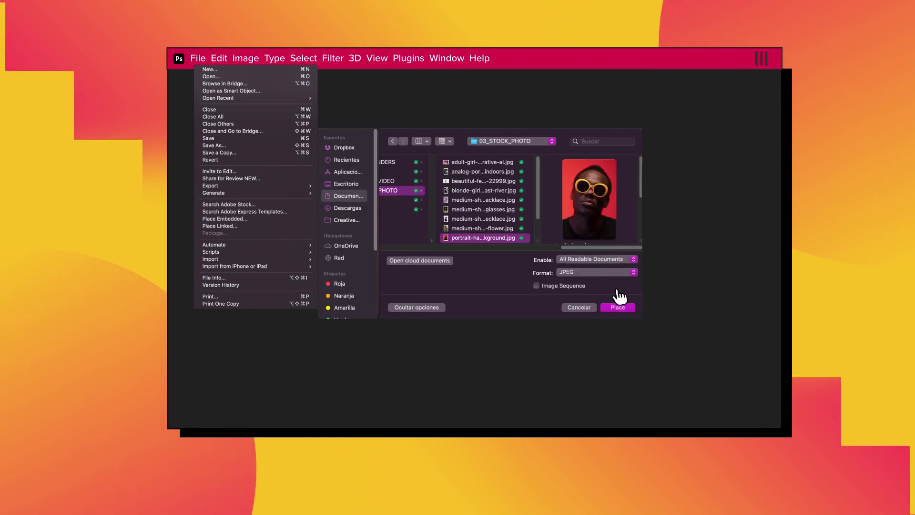
click(615, 306)
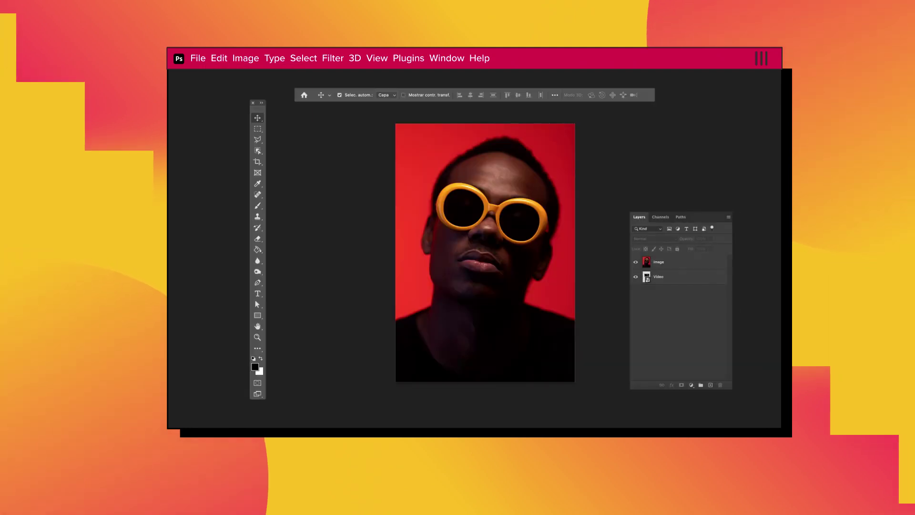
drag(693, 311, 694, 312)
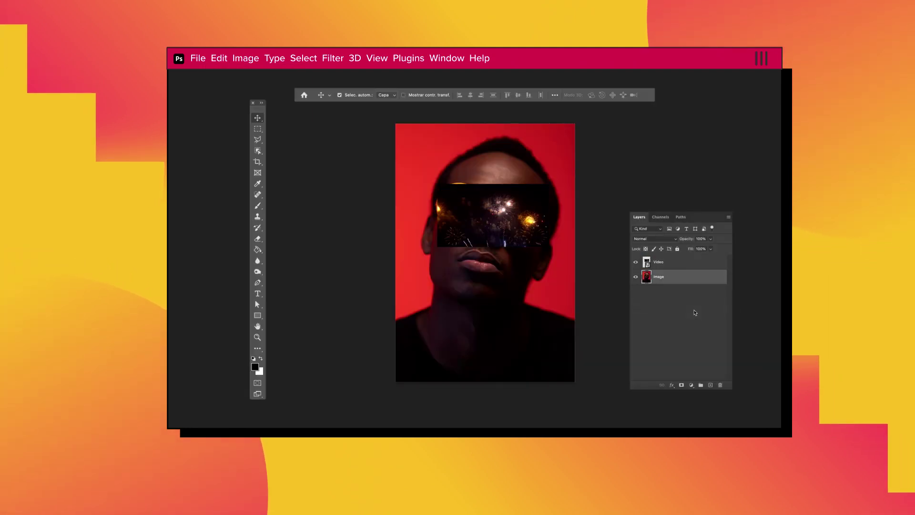
Step: Set the Video layer to Screen blend mode at about 91% opacity
click(666, 263)
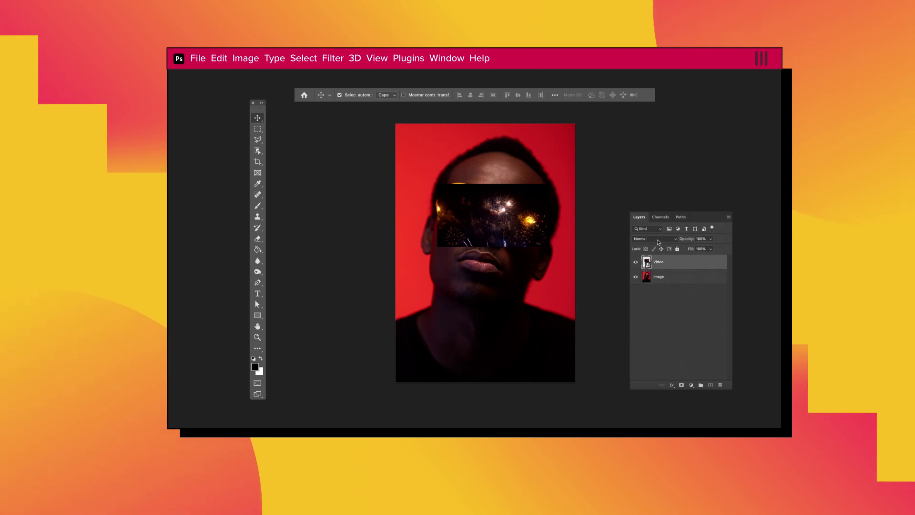
click(657, 239)
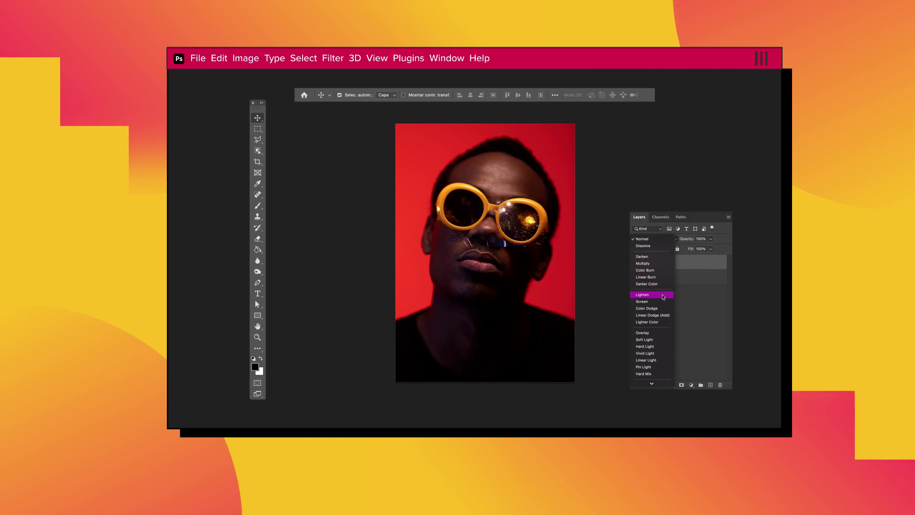
click(642, 301)
click(711, 239)
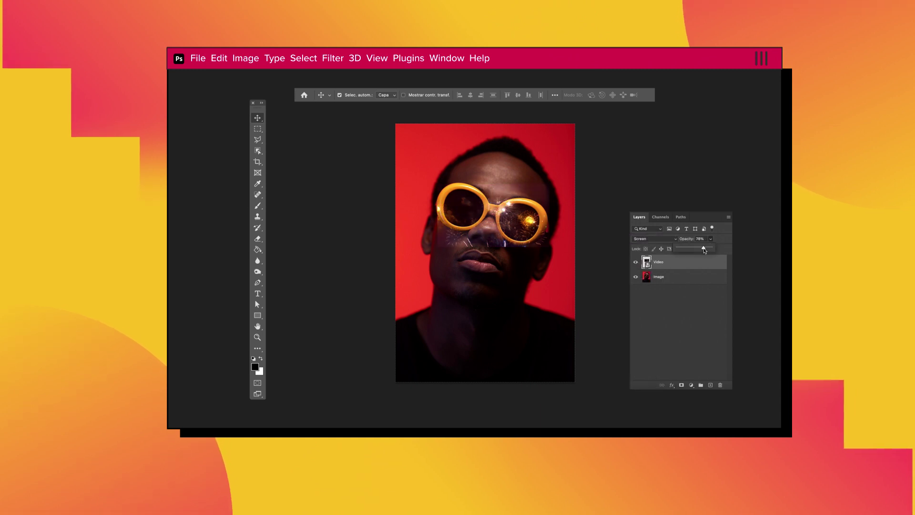
drag(704, 249, 706, 249)
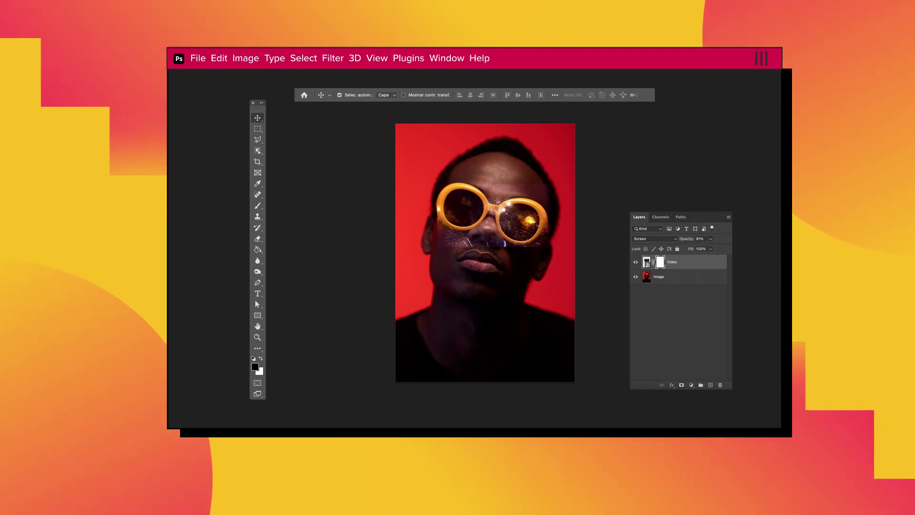
Step: Switch to the Brush tool (B) to paint black on the mask outside the lenses
key(b)
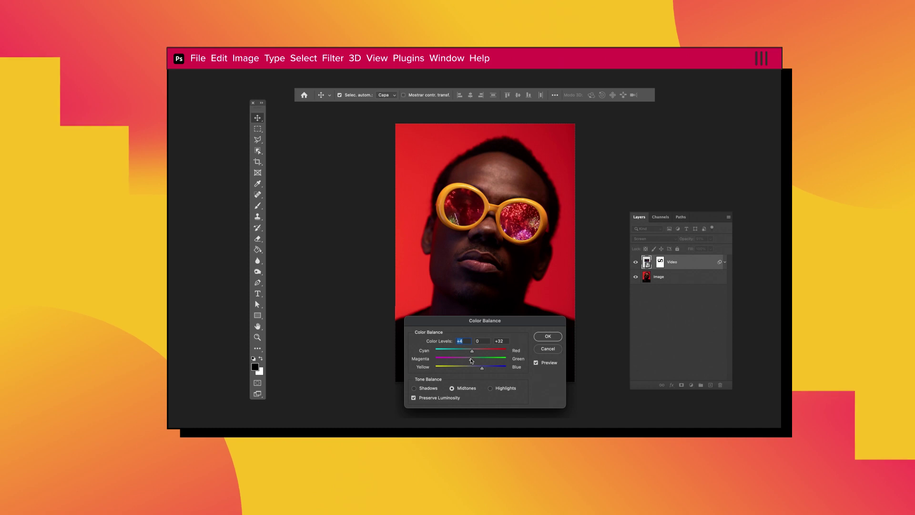
Step: Apply the Color Balance adjustment, then slightly adjust Hue/Saturation saturation and apply it
click(549, 337)
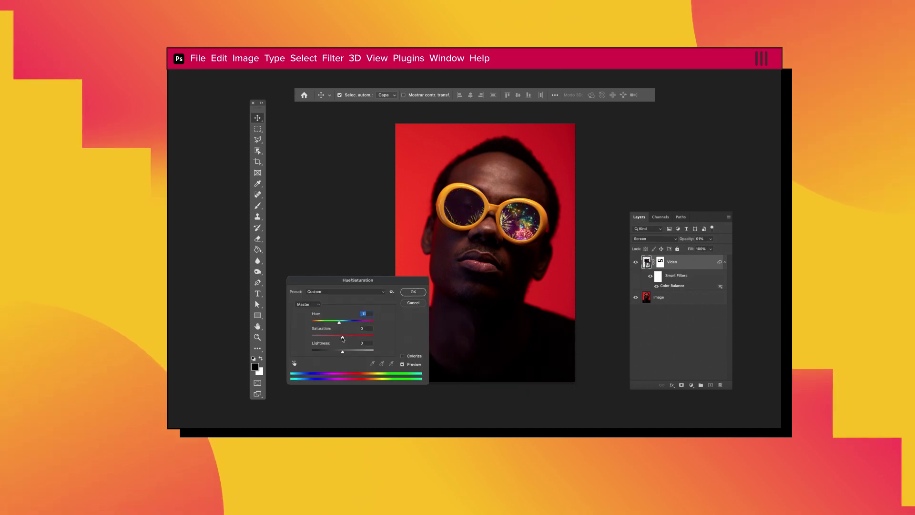
drag(353, 339, 352, 339)
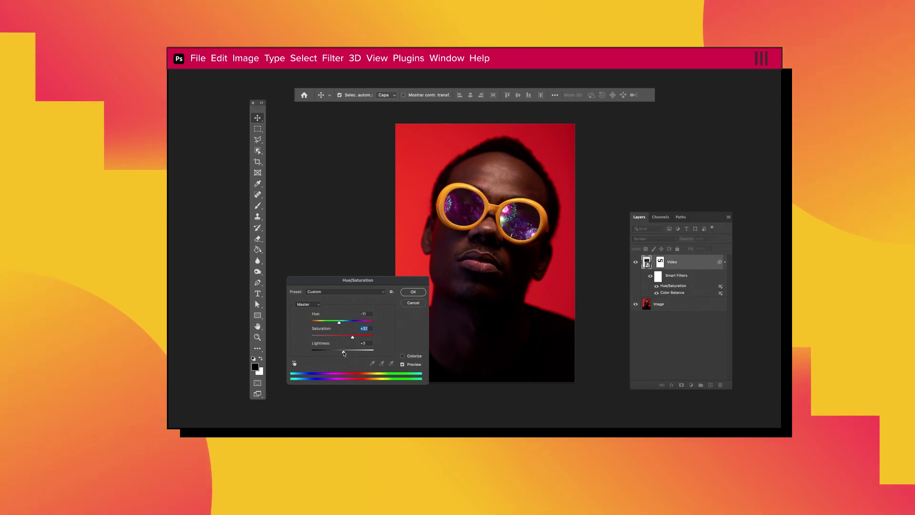
click(414, 292)
click(198, 58)
mouse_move(210, 185)
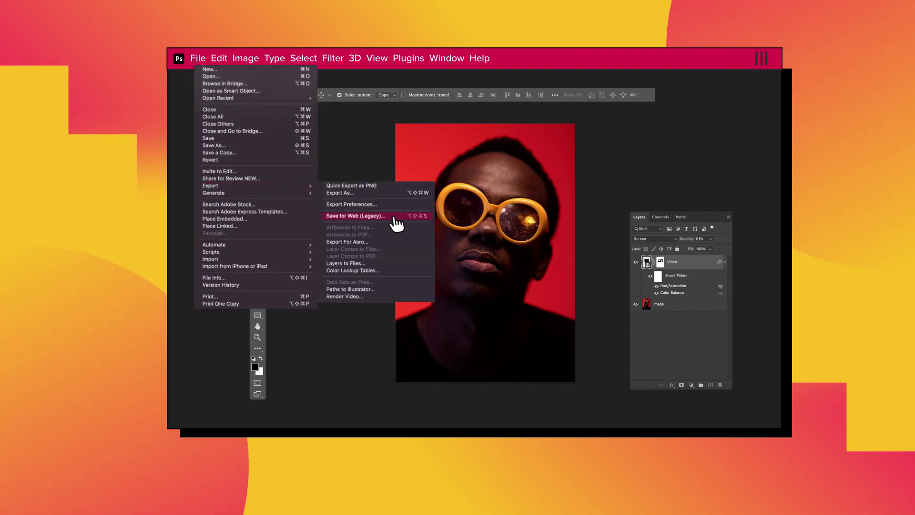
Step: In Save for Web (Legacy), choose the GIF 128 Dithered preset
click(396, 224)
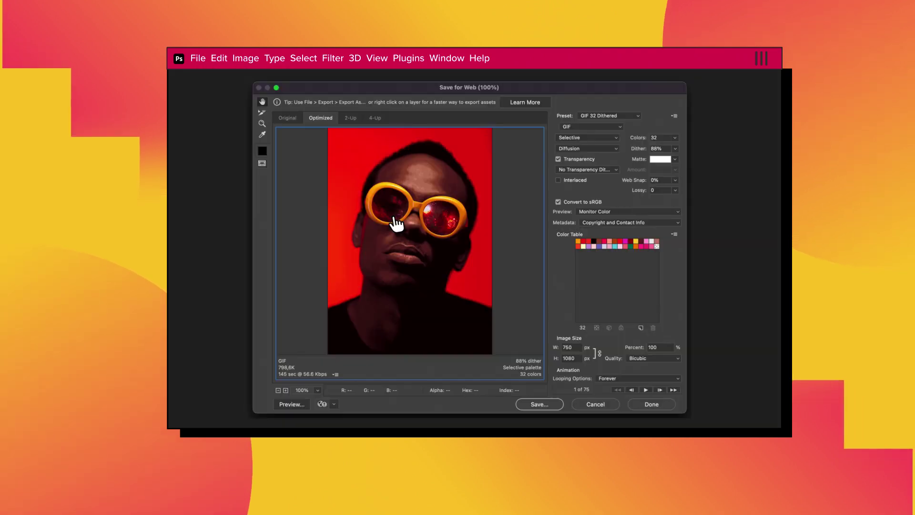
click(608, 115)
click(622, 100)
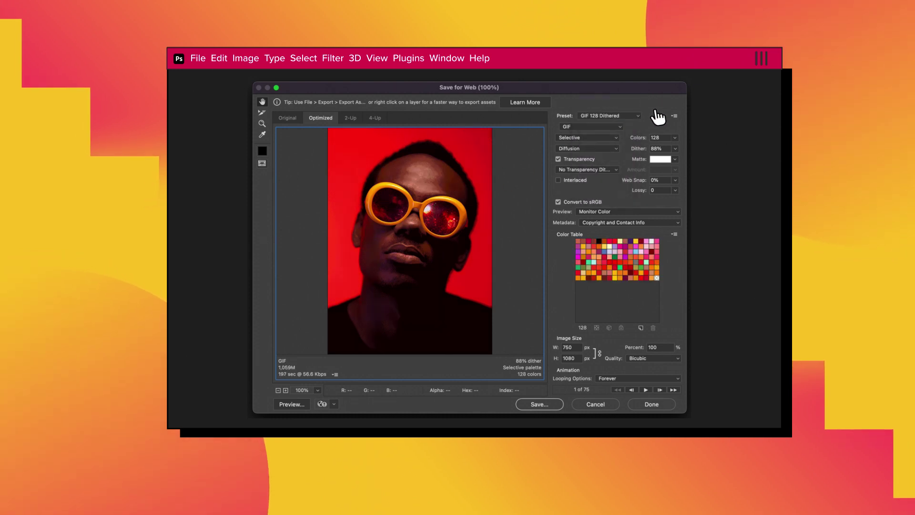